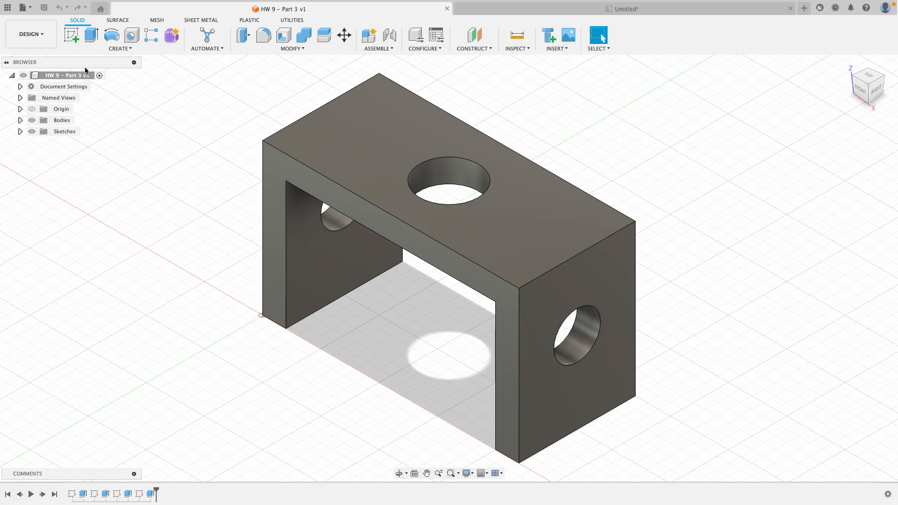
{"action": "left_click", "coordinate": [40, 36]}
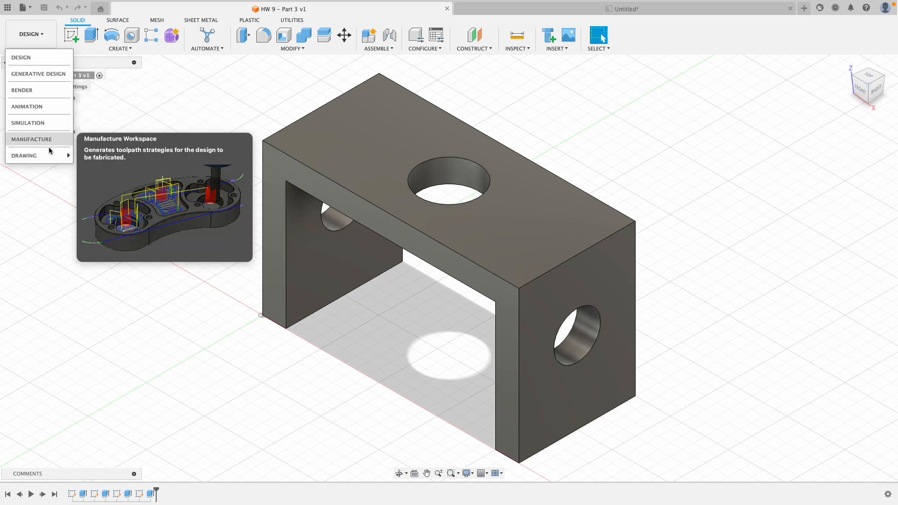
{"action": "mouse_move", "coordinate": [52, 155]}
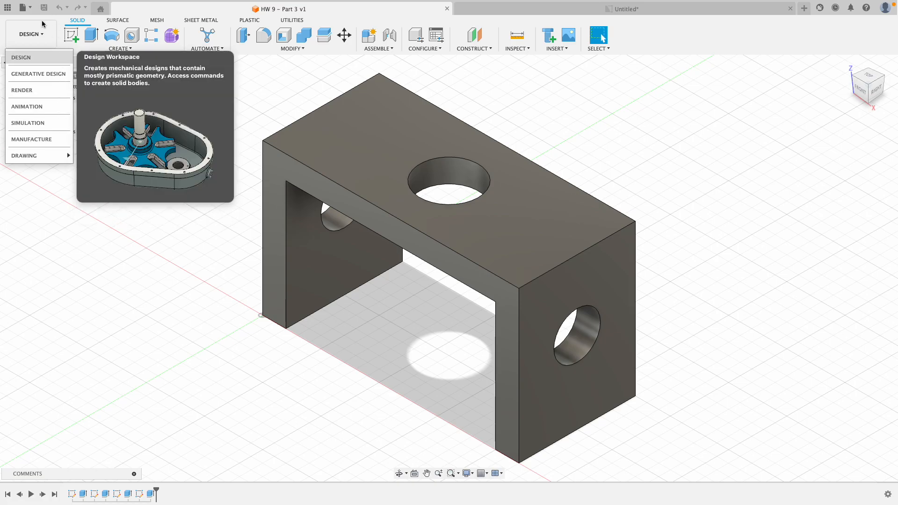
{"action": "left_click", "coordinate": [22, 8]}
{"action": "left_click", "coordinate": [22, 8]}
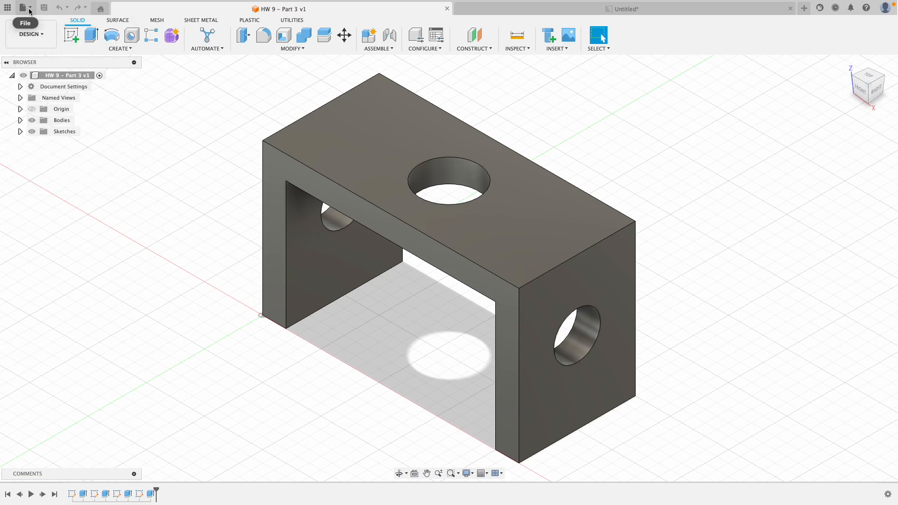
{"action": "left_click", "coordinate": [30, 10]}
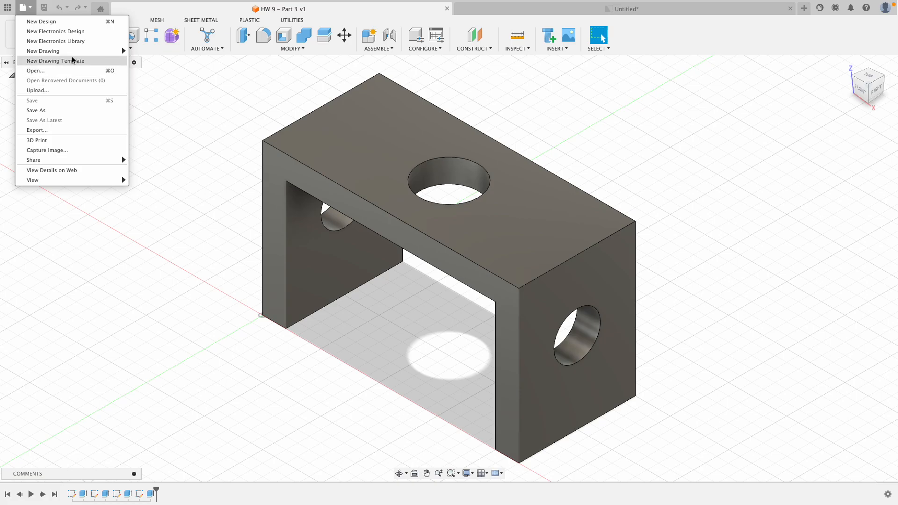
{"action": "mouse_move", "coordinate": [43, 54]}
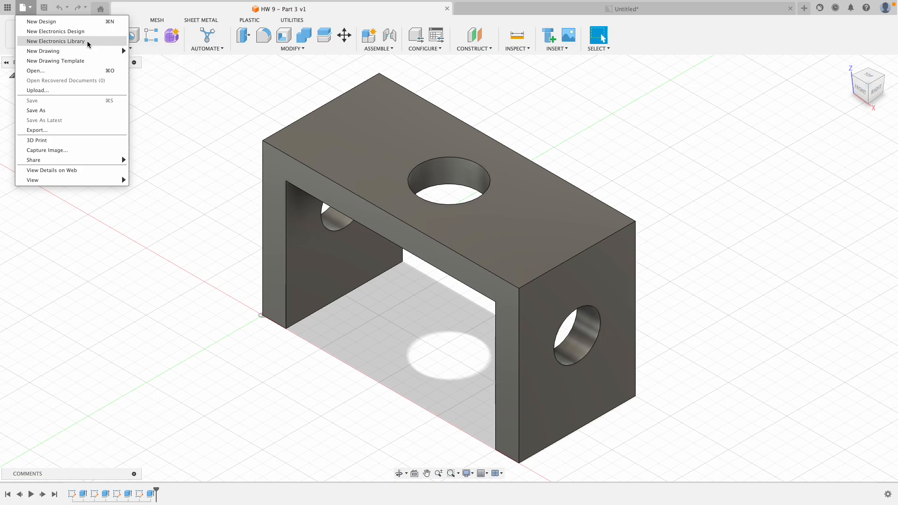
{"action": "left_click", "coordinate": [53, 113]}
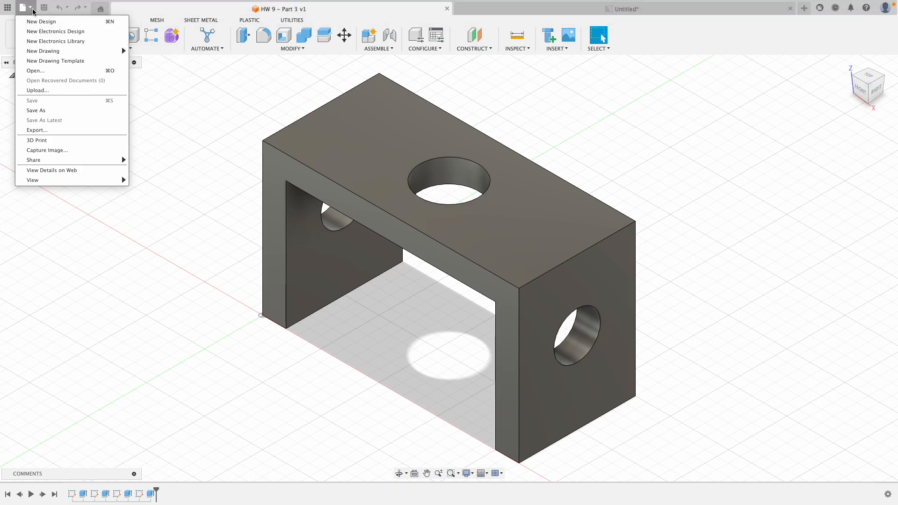
{"action": "left_click", "coordinate": [33, 11]}
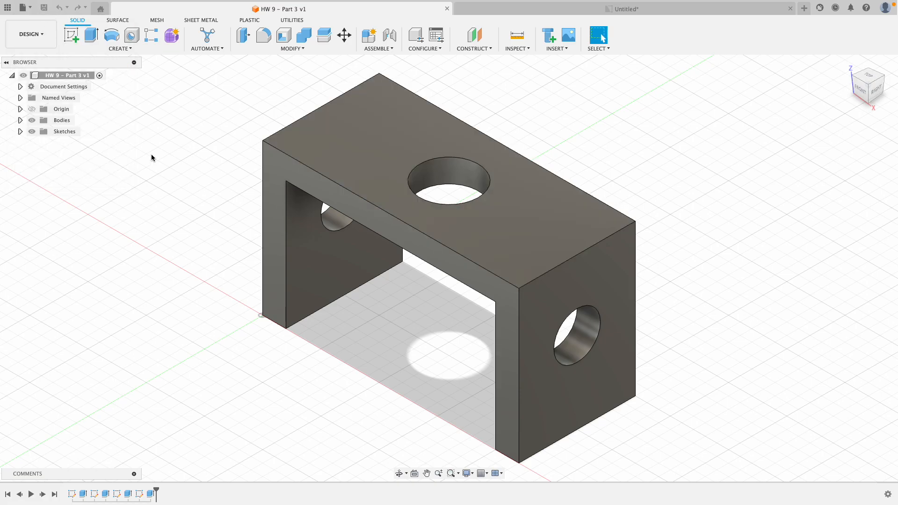
{"action": "left_click", "coordinate": [23, 8]}
{"action": "mouse_move", "coordinate": [61, 52]}
{"action": "left_click", "coordinate": [179, 51]}
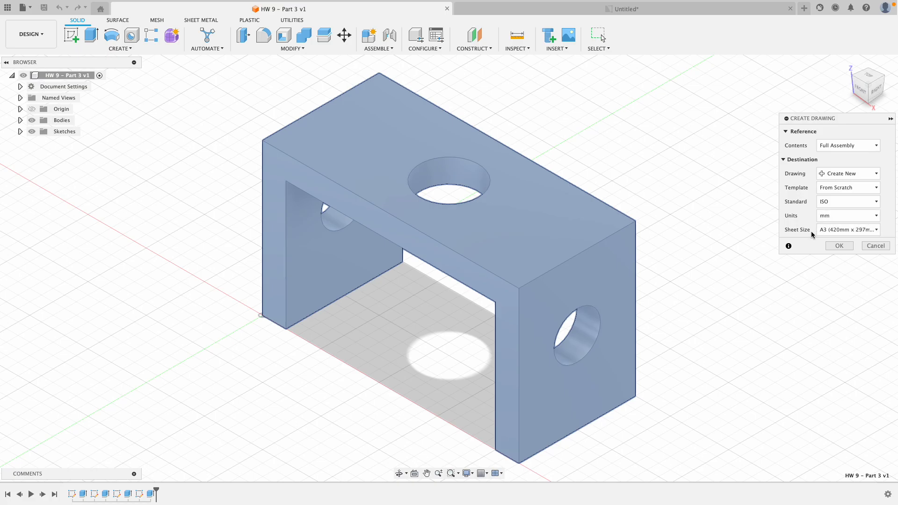
{"action": "left_click", "coordinate": [833, 230]}
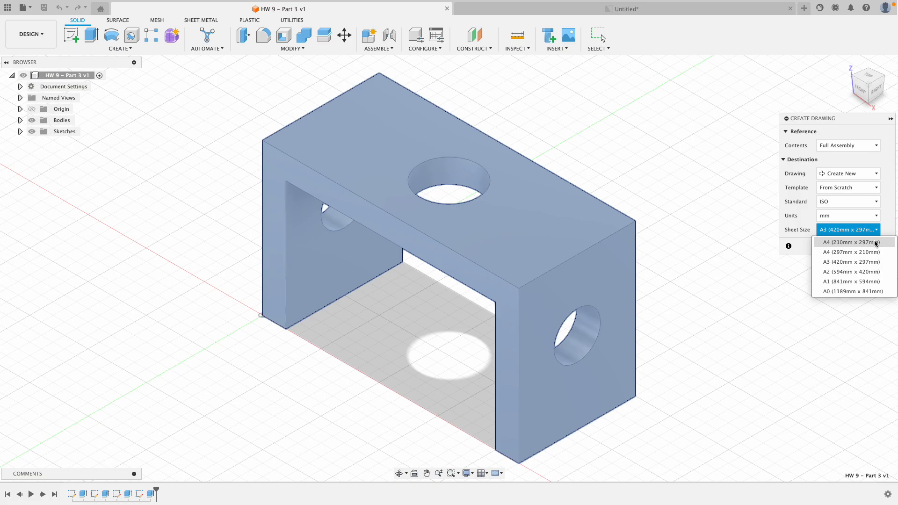
{"action": "left_click", "coordinate": [851, 253]}
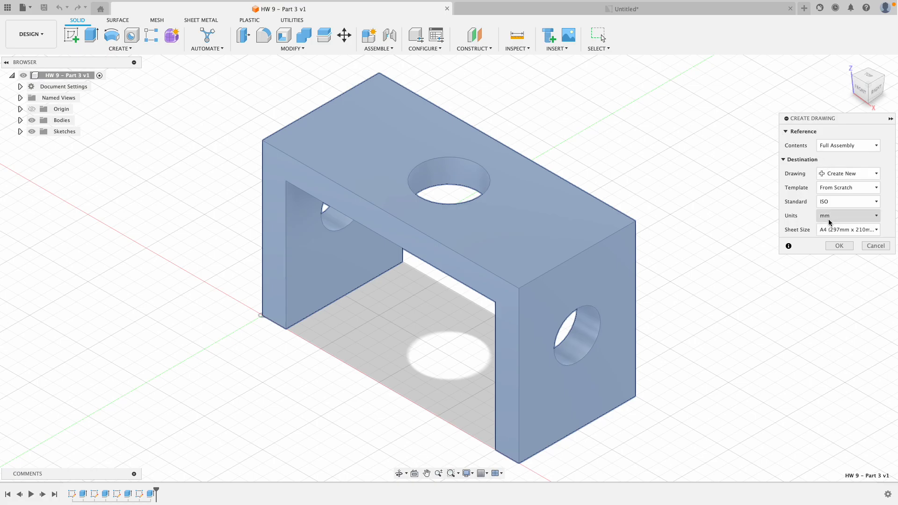
{"action": "left_click", "coordinate": [877, 246]}
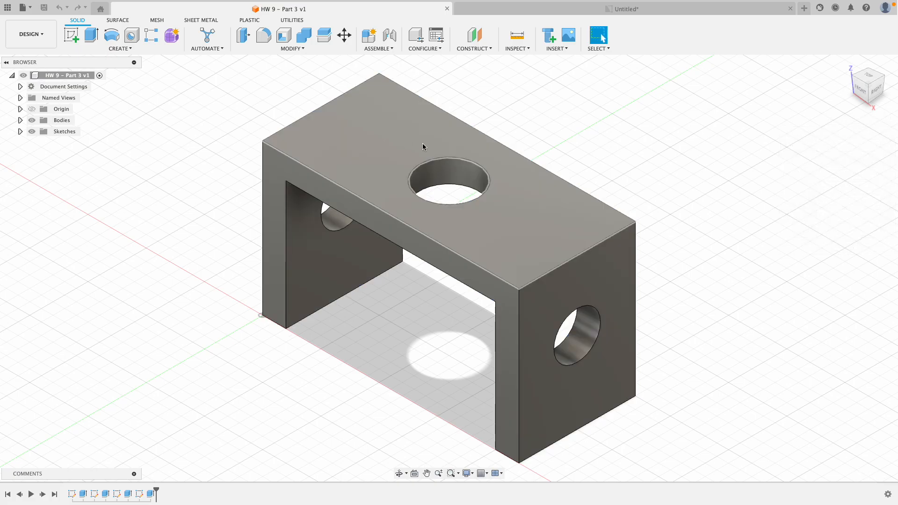
- Switch to the untitled drawing and place a front base view of the part at 1:2 scale on the sheet's lower left area
{"action": "left_click", "coordinate": [525, 14]}
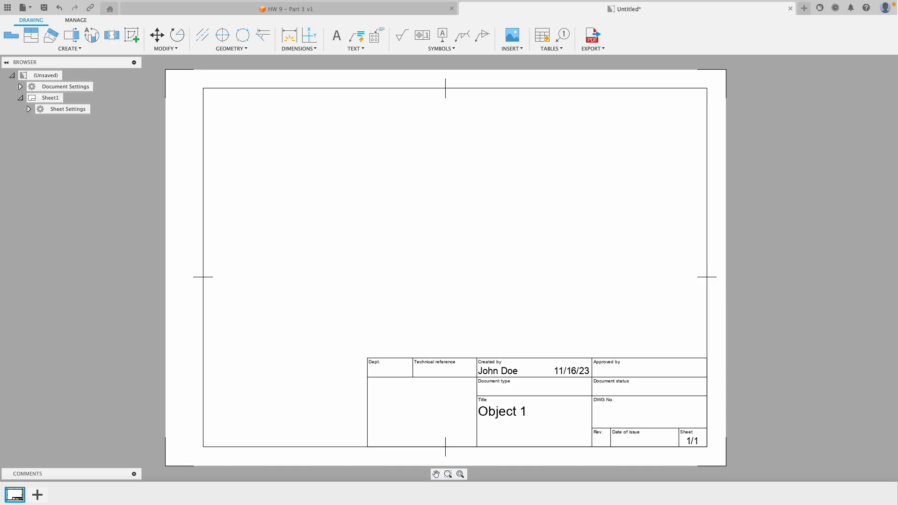
{"action": "left_click", "coordinate": [10, 35]}
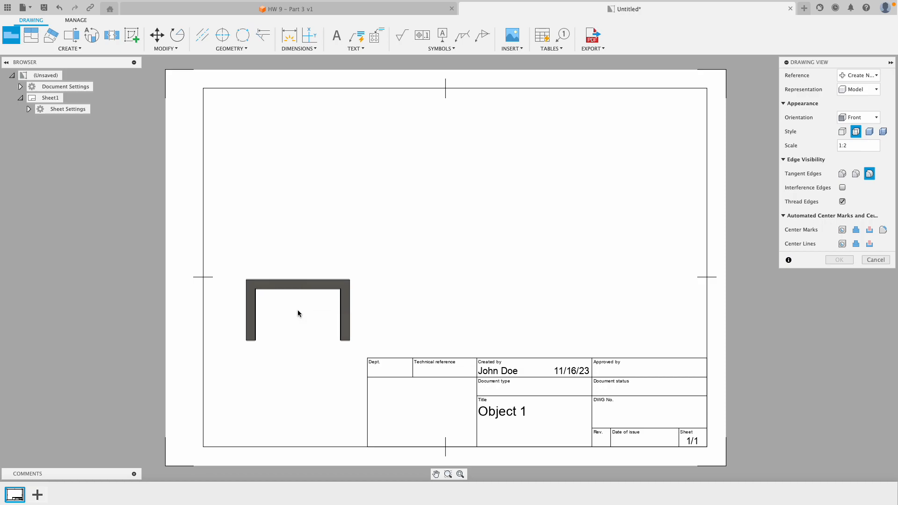
{"action": "left_click", "coordinate": [298, 314]}
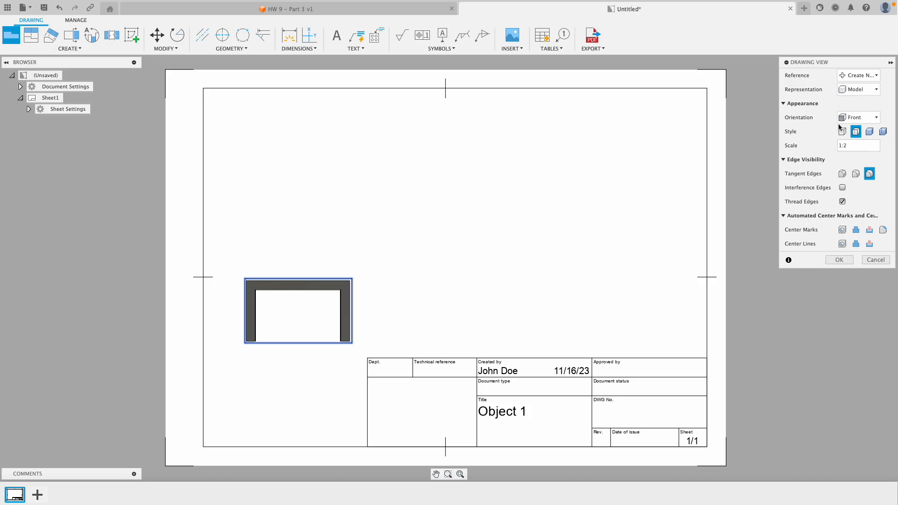
{"action": "left_click", "coordinate": [840, 260]}
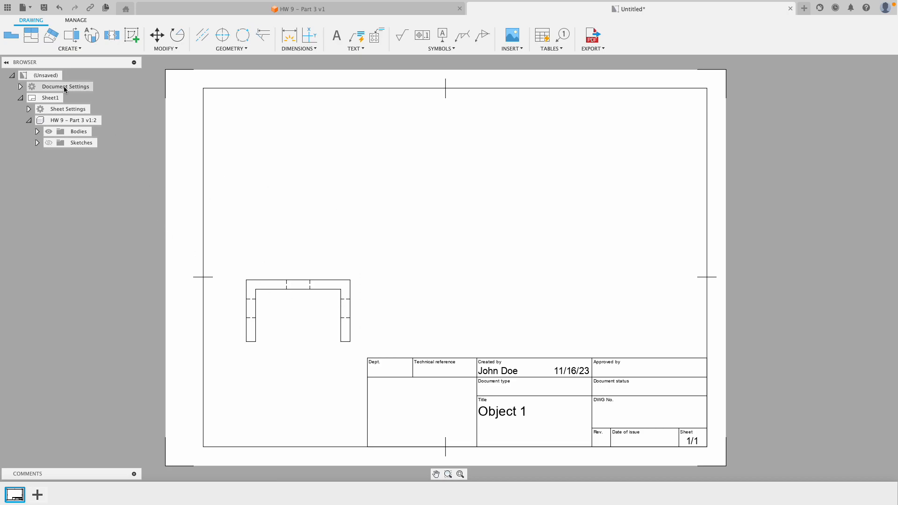
- Project a top view above the front view and a side view to its right, above the title block
{"action": "left_click", "coordinate": [34, 30]}
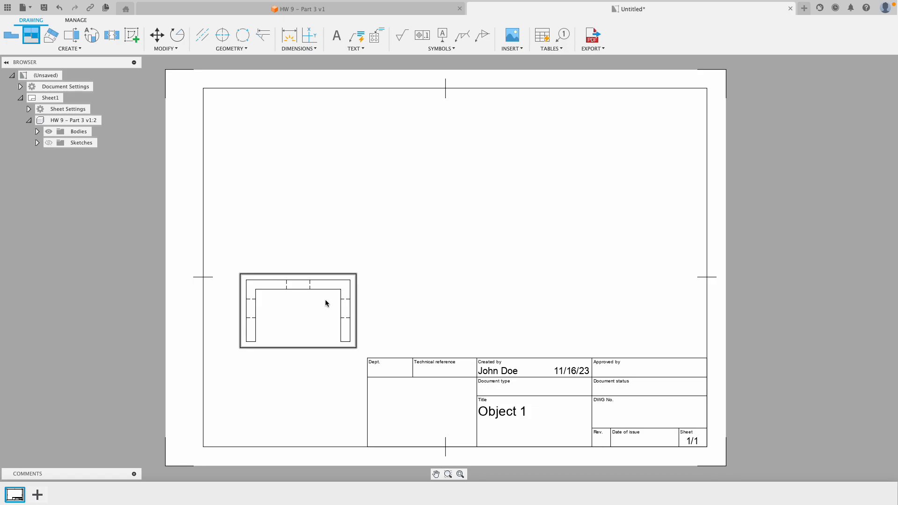
{"action": "left_click", "coordinate": [281, 302]}
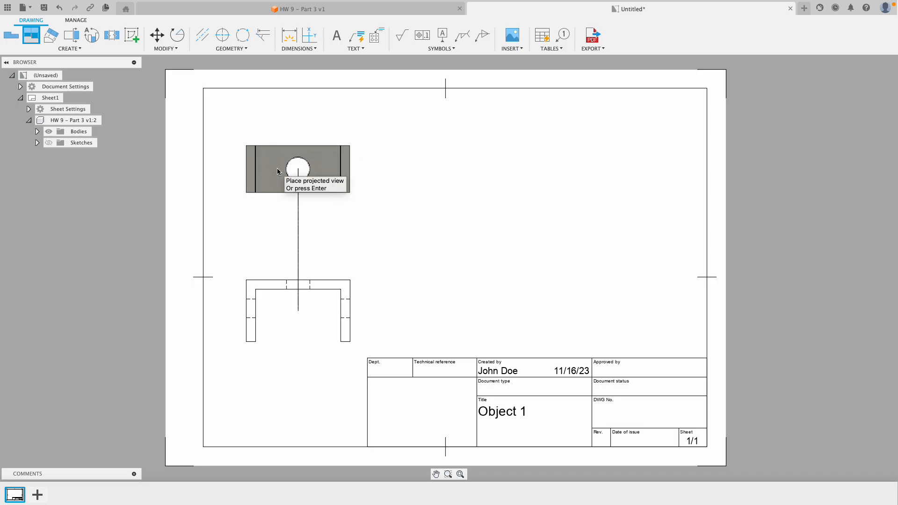
{"action": "left_click", "coordinate": [272, 162]}
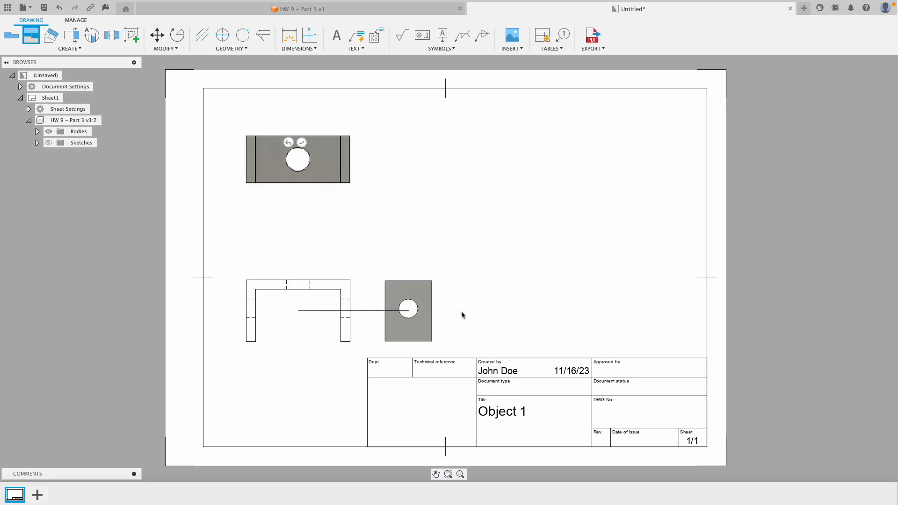
{"action": "left_click", "coordinate": [290, 301]}
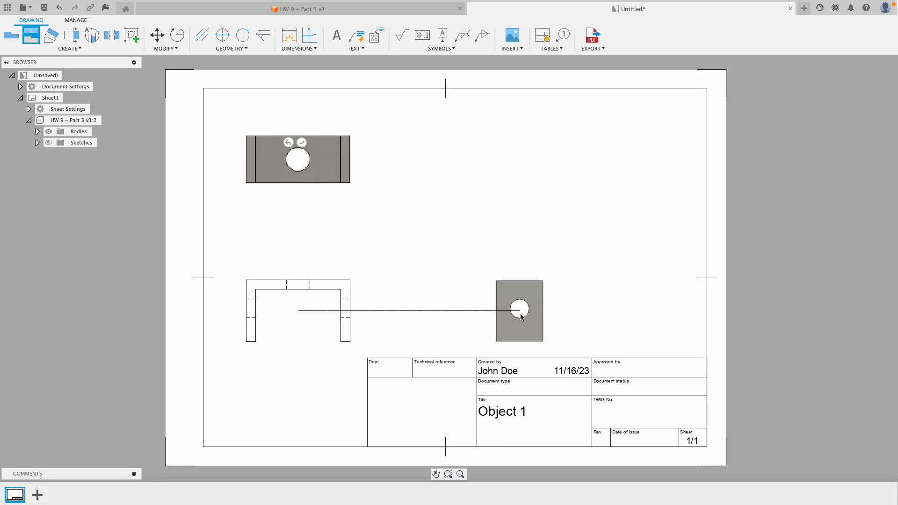
{"action": "left_click", "coordinate": [579, 307]}
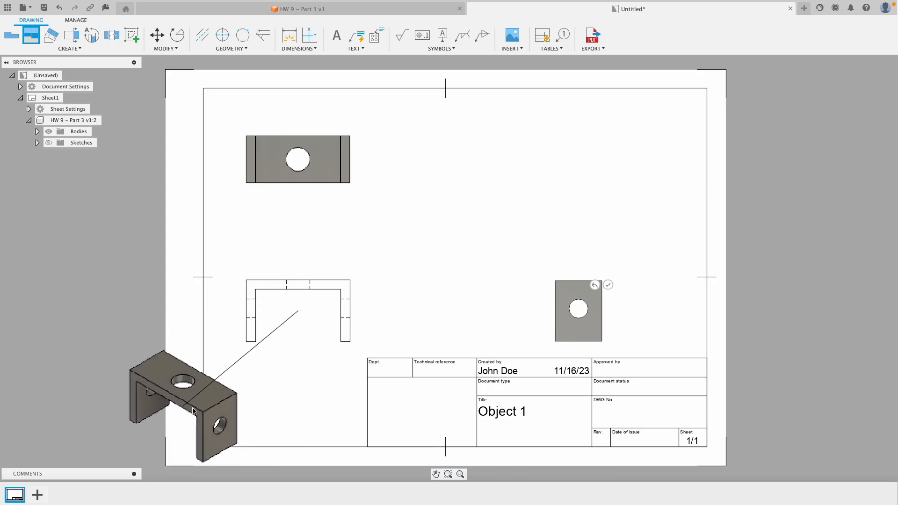
- Project an isometric view from the front view and move it to the sheet's upper right area, above the side view
{"action": "left_click", "coordinate": [217, 393]}
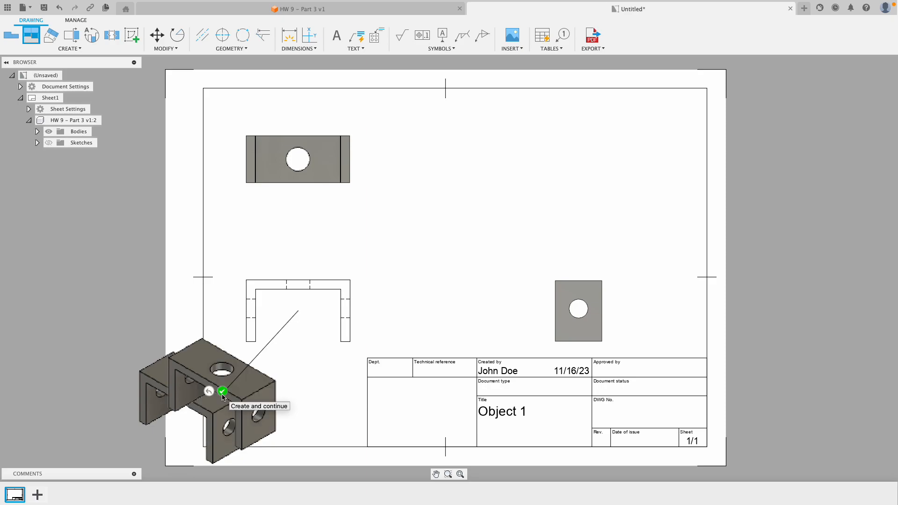
{"action": "left_click", "coordinate": [223, 392]}
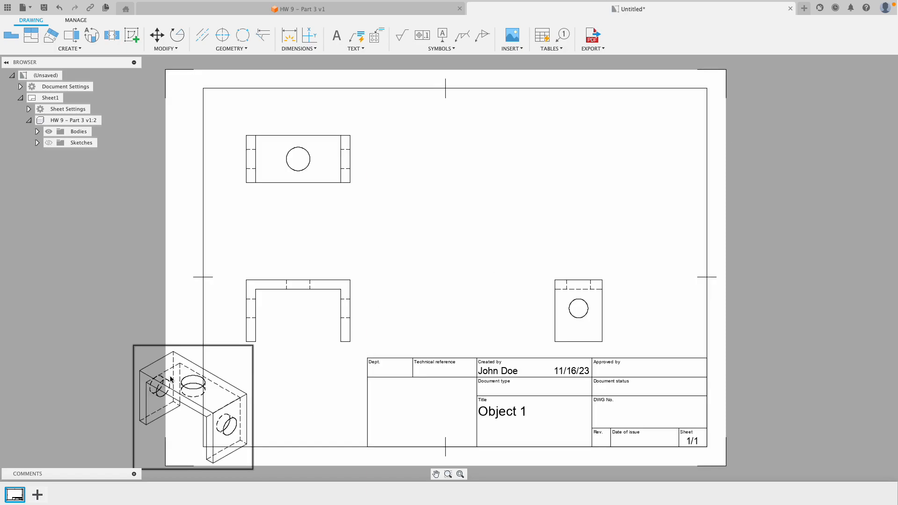
{"action": "left_click_drag", "start_coordinate": [187, 378], "coordinate": [563, 146]}
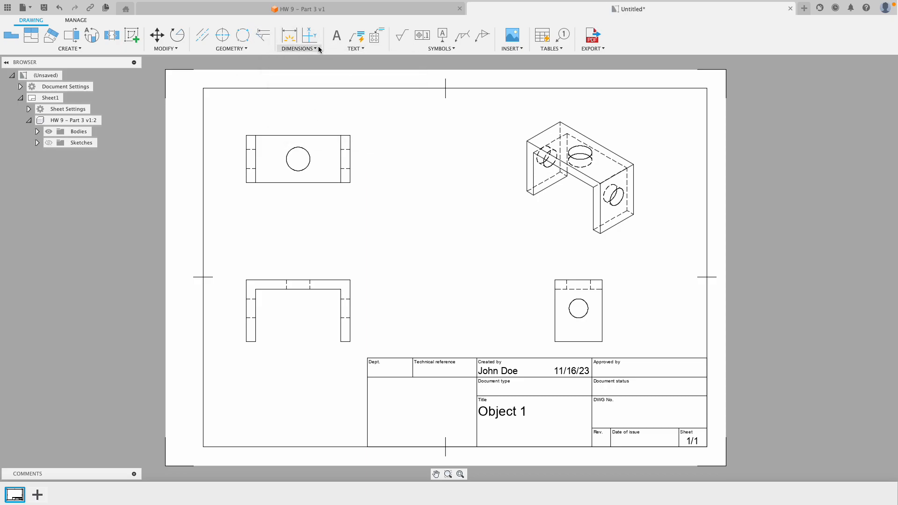
- Dimension the overall width of the part in the top view, placing the dimension above the view
{"action": "left_click", "coordinate": [293, 39]}
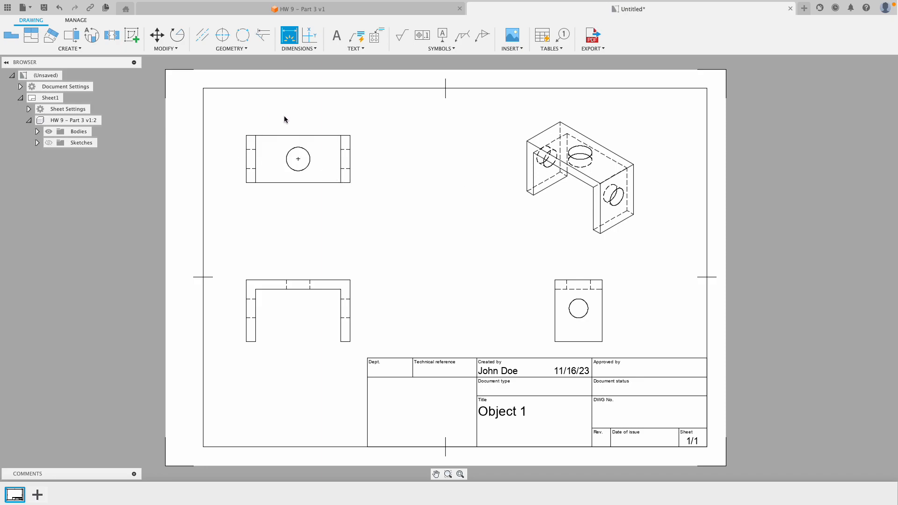
{"action": "left_click", "coordinate": [341, 135]}
{"action": "scroll", "coordinate": [249, 136], "scroll_direction": "down", "scroll_amount": 1}
{"action": "scroll", "coordinate": [249, 138], "scroll_direction": "up", "scroll_amount": 2}
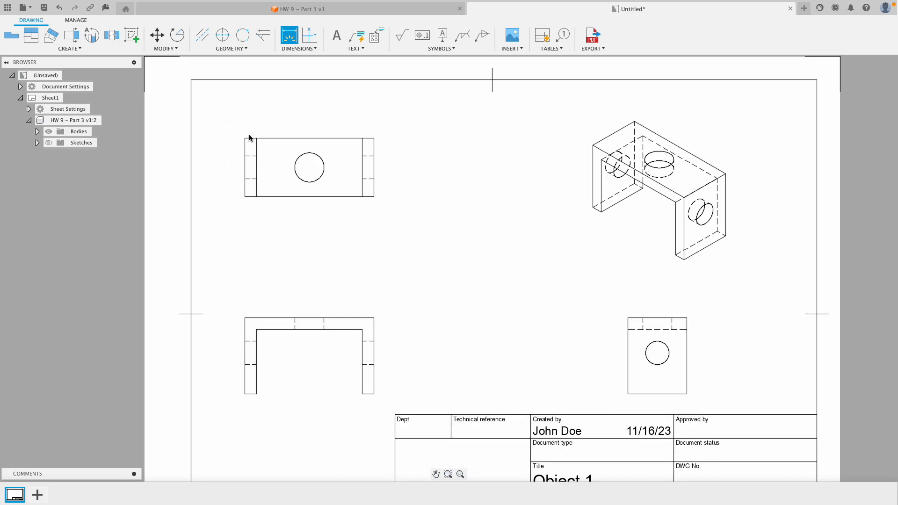
{"action": "left_click", "coordinate": [247, 138]}
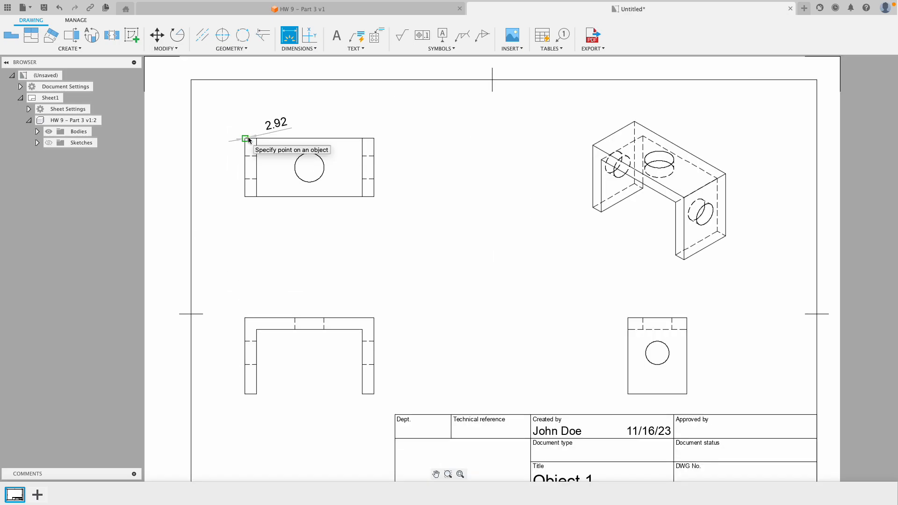
{"action": "left_click", "coordinate": [373, 139]}
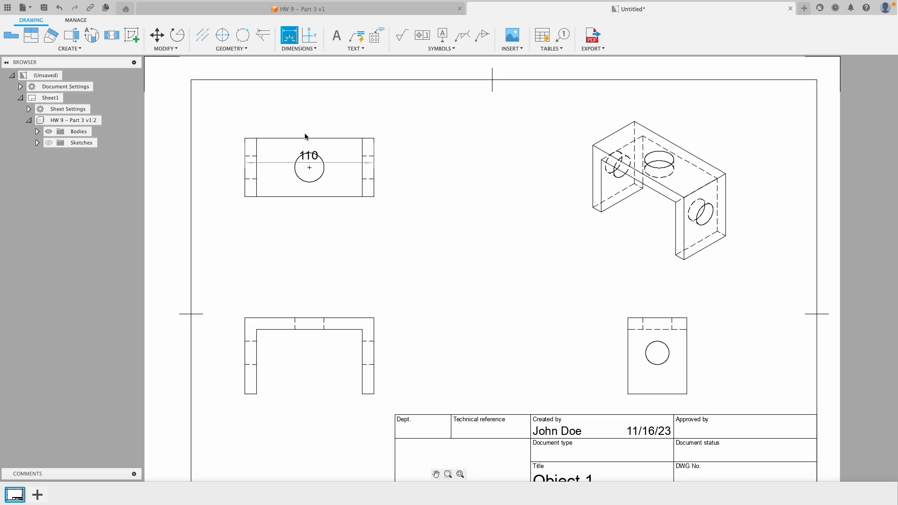
{"action": "left_click", "coordinate": [300, 117]}
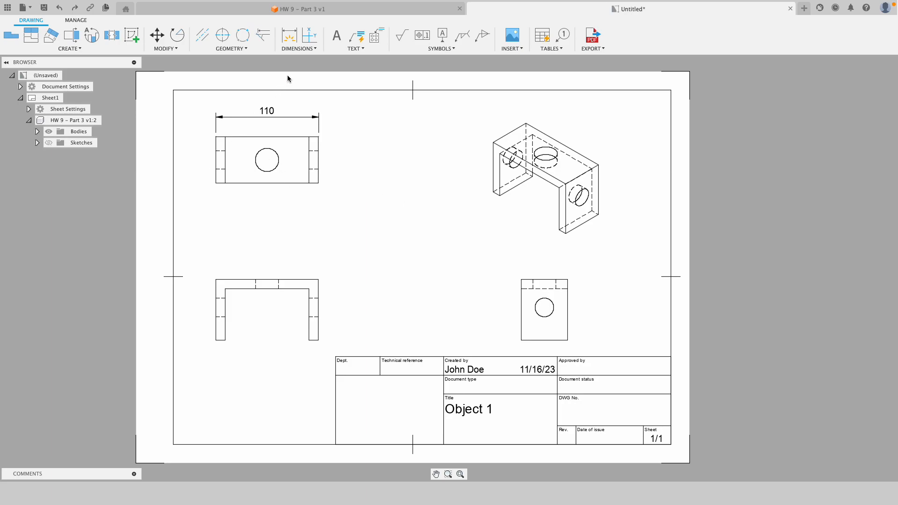
- Dimension the diameter of the centre hole in the top view, placing the text below and left of the hole
{"action": "left_click", "coordinate": [290, 35]}
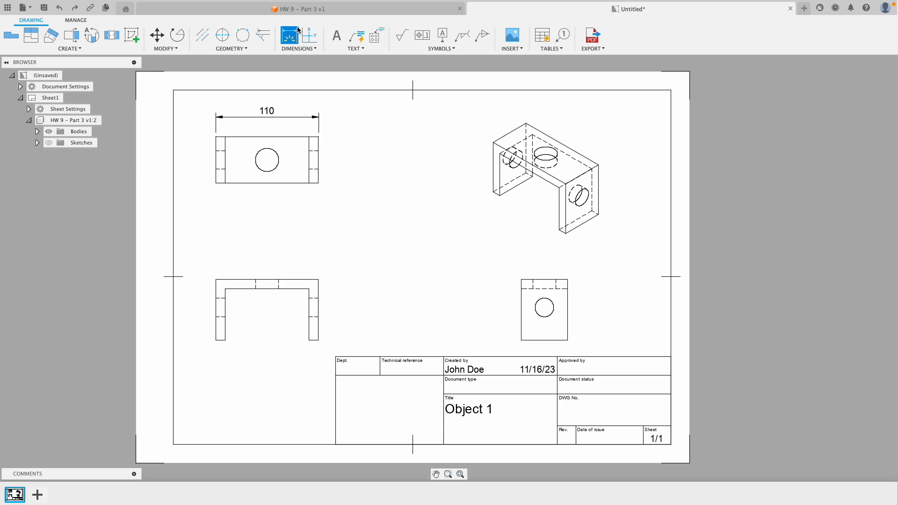
{"action": "scroll", "coordinate": [279, 153], "scroll_direction": "up", "scroll_amount": 2}
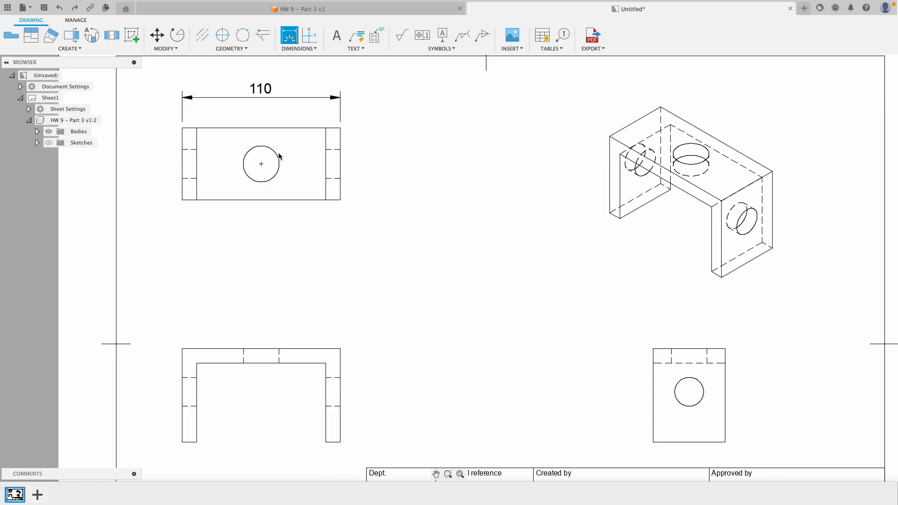
{"action": "left_click", "coordinate": [248, 158]}
{"action": "left_click", "coordinate": [229, 203]}
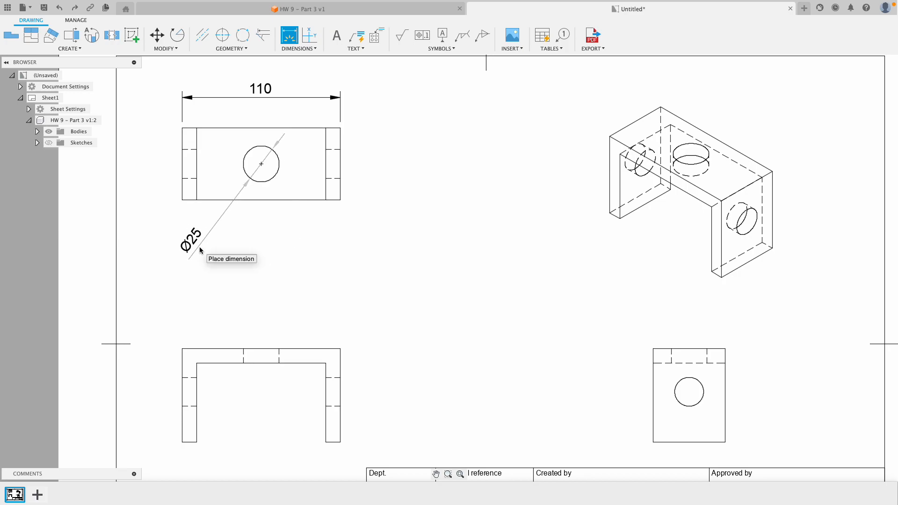
{"action": "left_click", "coordinate": [201, 250]}
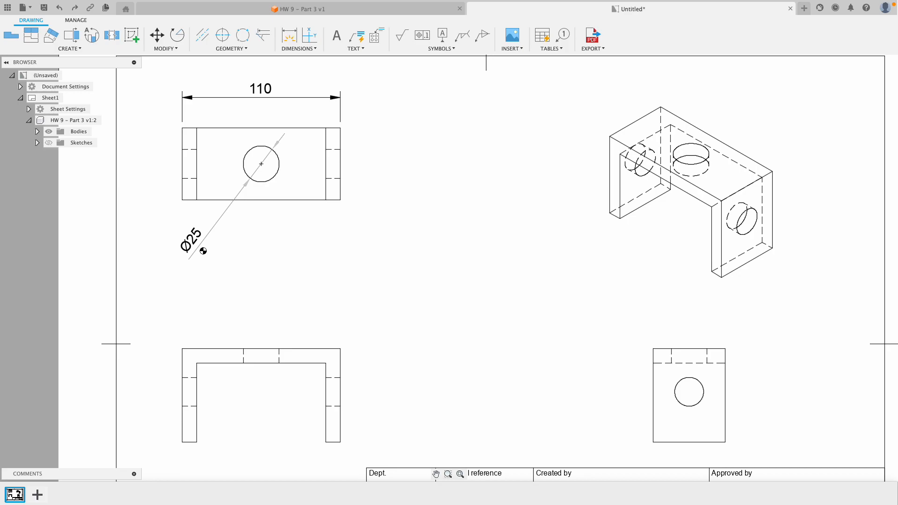
- Dimension the diameter of the hole in the side view, placing the text to the left of the view
{"action": "key", "text": "d"}
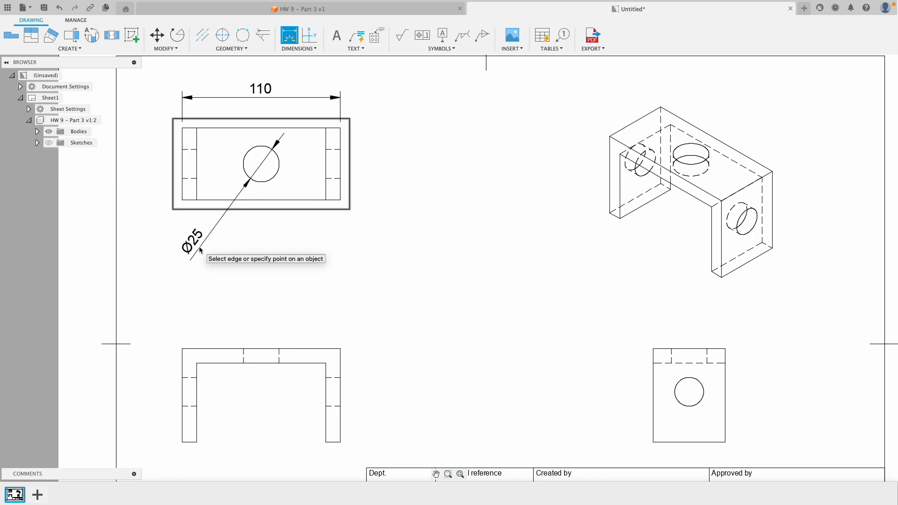
{"action": "scroll", "coordinate": [305, 262], "scroll_direction": "up", "scroll_amount": 3}
{"action": "scroll", "coordinate": [305, 261], "scroll_direction": "down", "scroll_amount": 5}
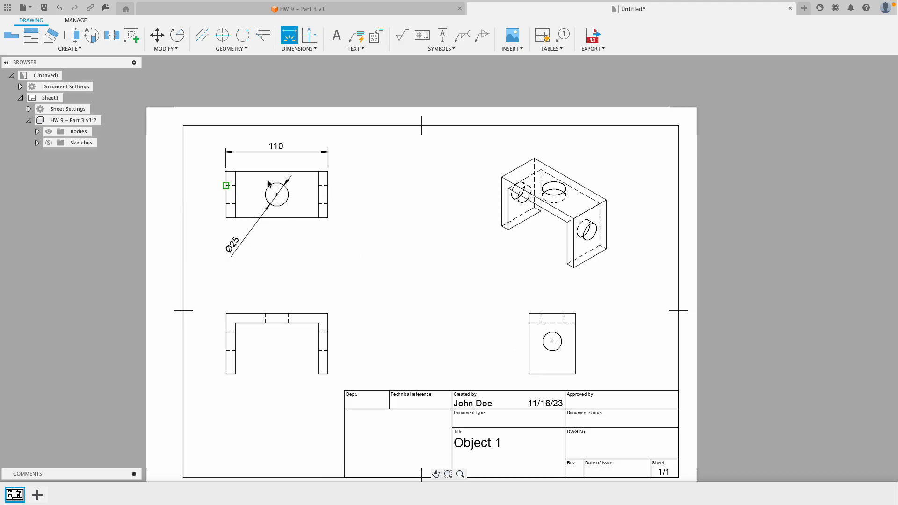
{"action": "left_click", "coordinate": [542, 343]}
{"action": "left_click", "coordinate": [492, 322]}
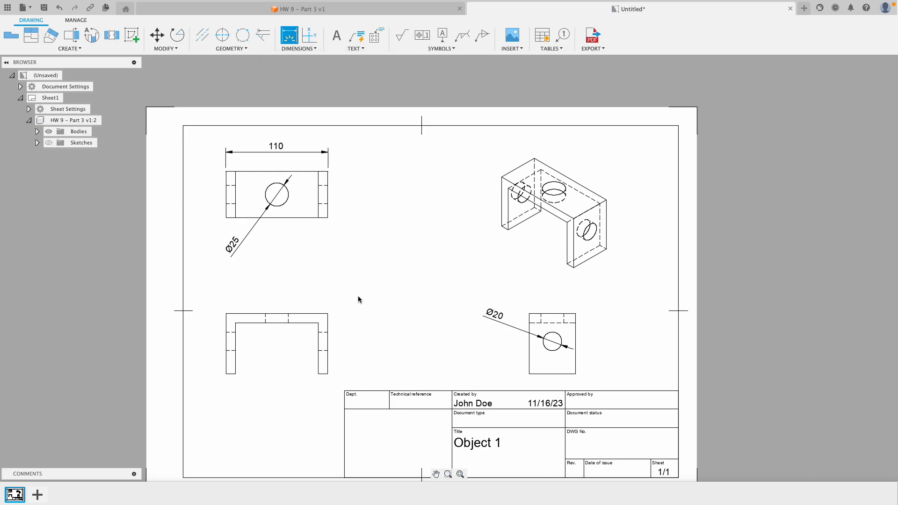
- Dimension the overall height of the part in the front view, placing the dimension to the left of the view
{"action": "left_click", "coordinate": [227, 313]}
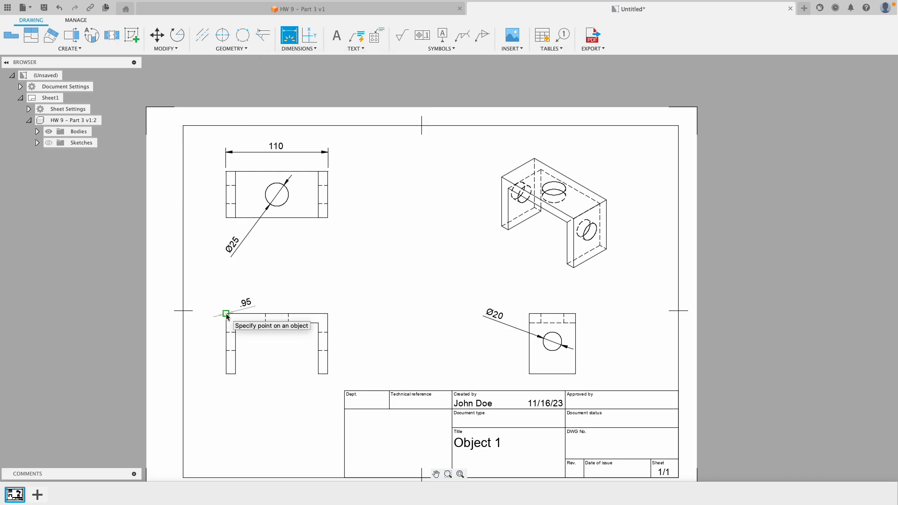
{"action": "left_click", "coordinate": [226, 374]}
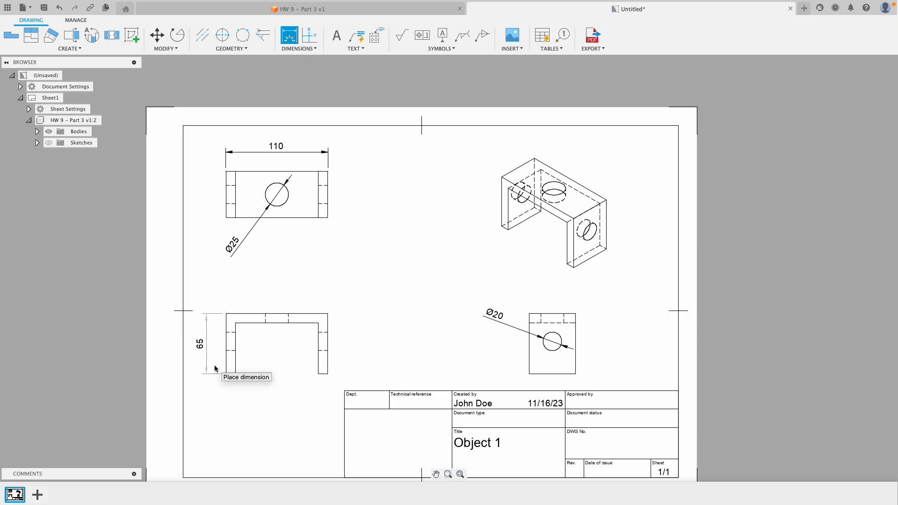
{"action": "left_click", "coordinate": [215, 368]}
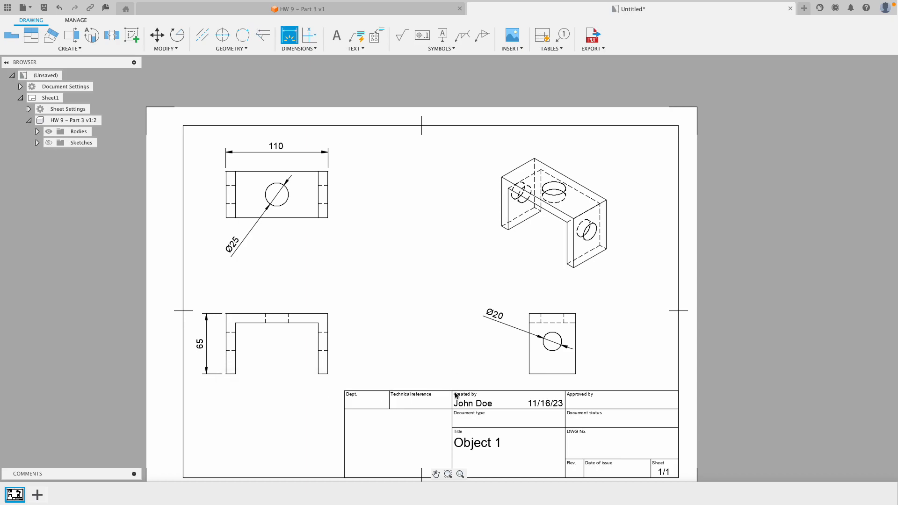